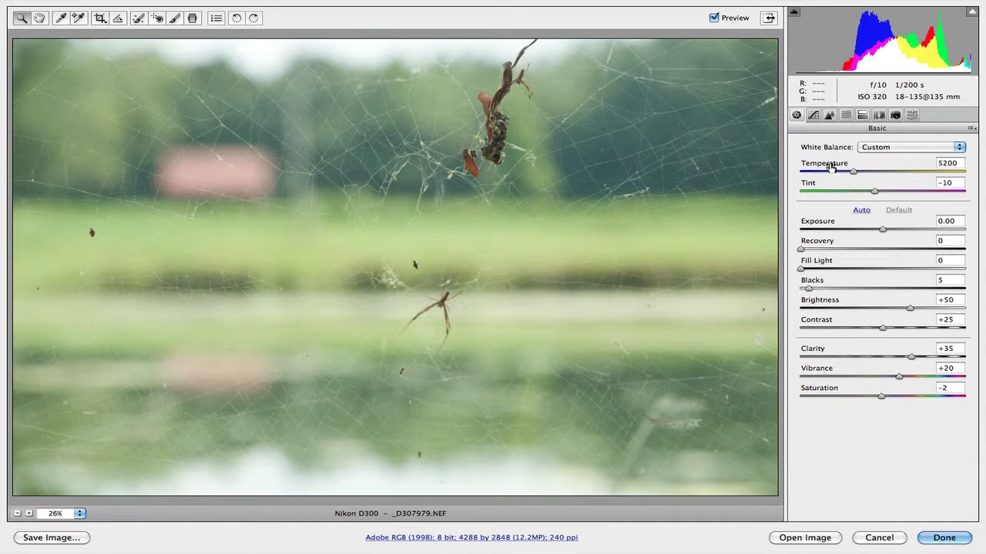
Lower the white balance Temperature to 5050.
click(830, 167)
key(Down)
key(Down)
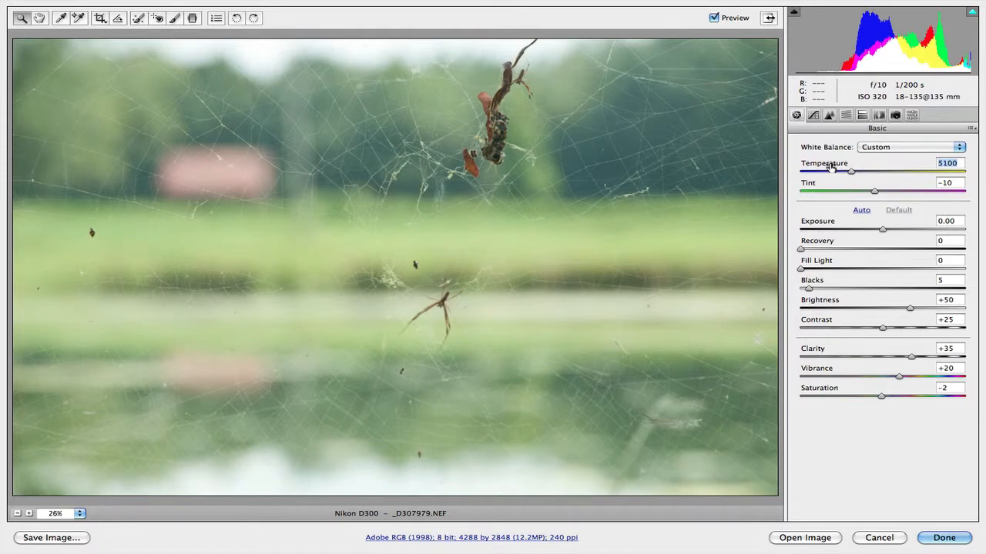
key(Down)
Try Tint values between -19 and +8, then set the Tint to 0.
click(810, 186)
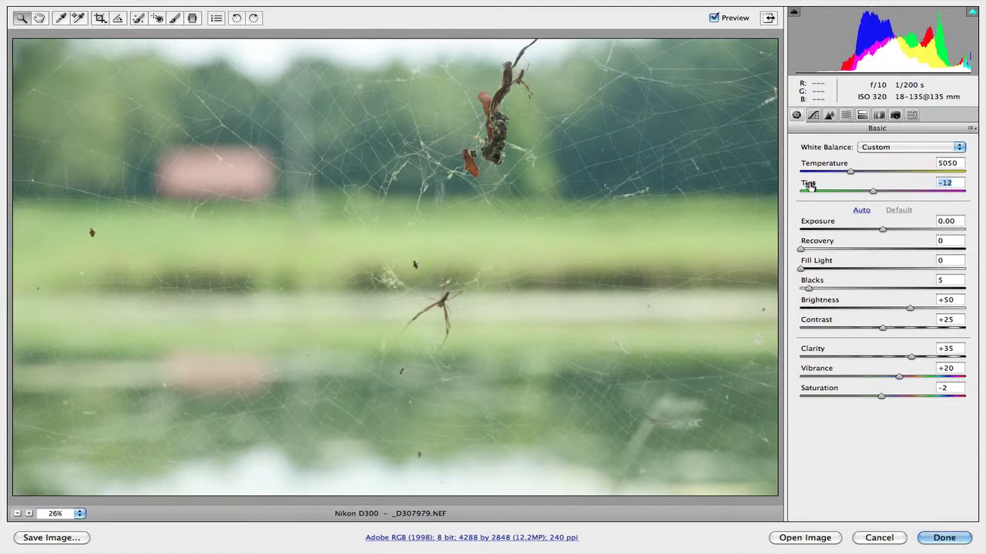
key(Down)
key(Down)
key(Down)
key(Down)
key(Down)
key(Down)
key(Down)
key(Down)
key(Down)
key(Down)
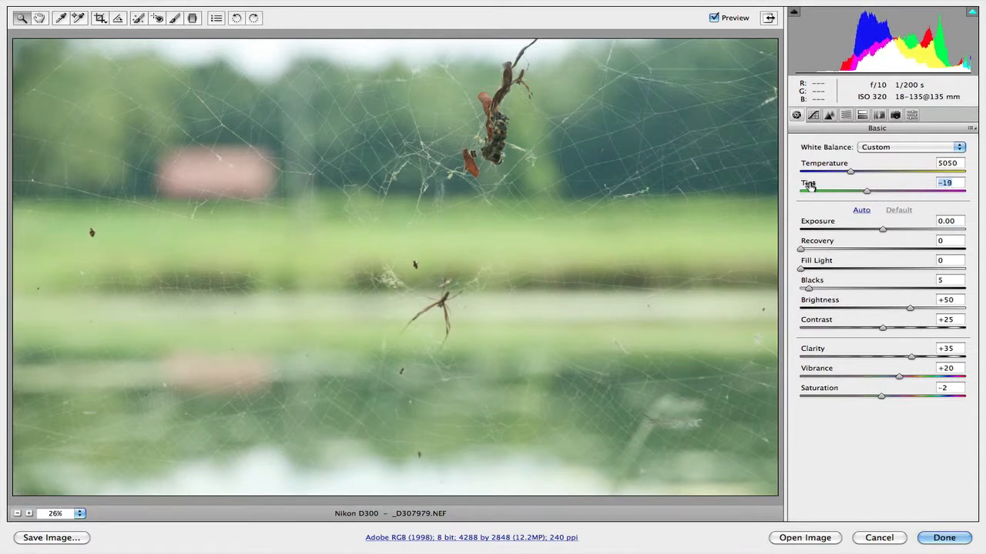
key(shift+Up)
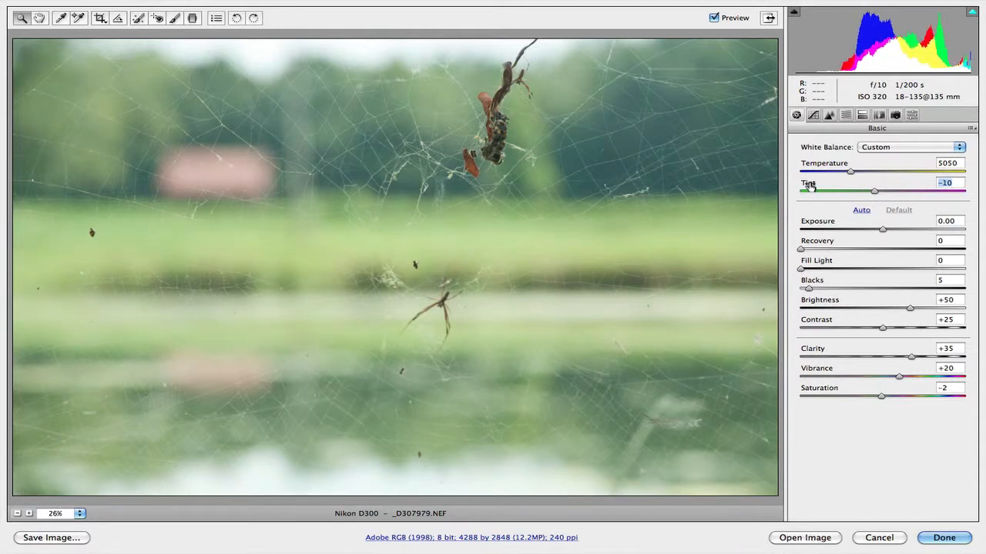
key(Up)
key(Up)
key(Up)
key(Up)
key(Up)
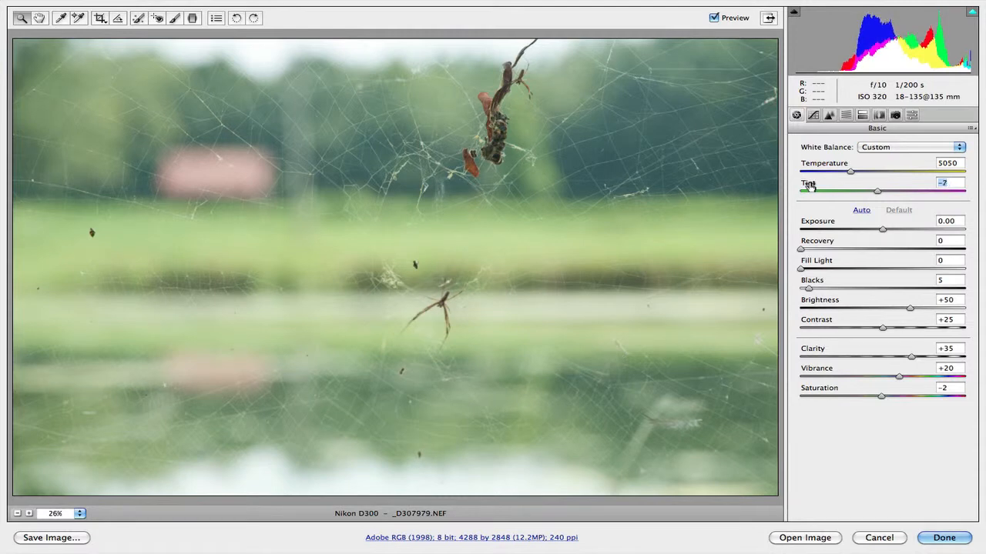
key(Up)
key(Up)
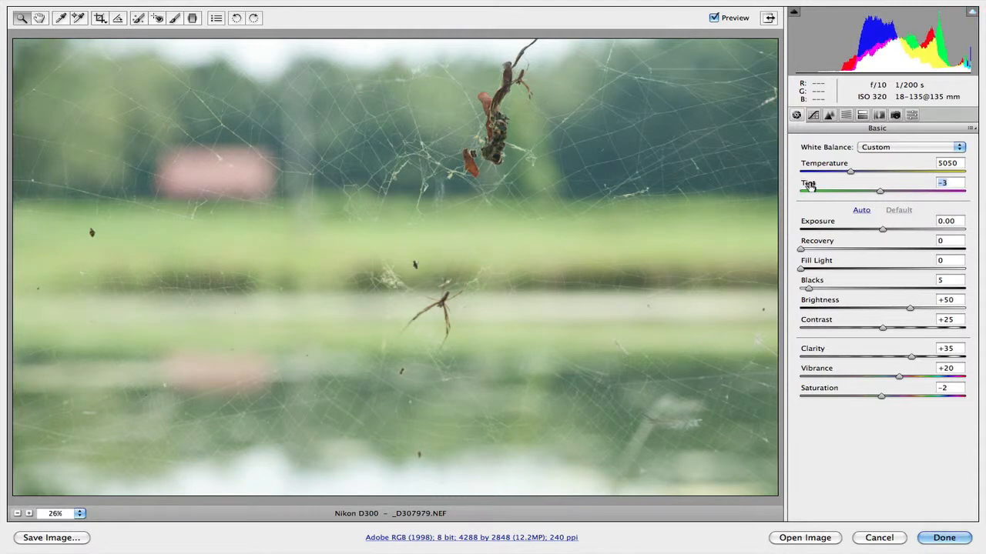
key(Up)
key(Up)
key(Up)
key(Up)
key(Up)
key(Up)
key(Up)
key(Up)
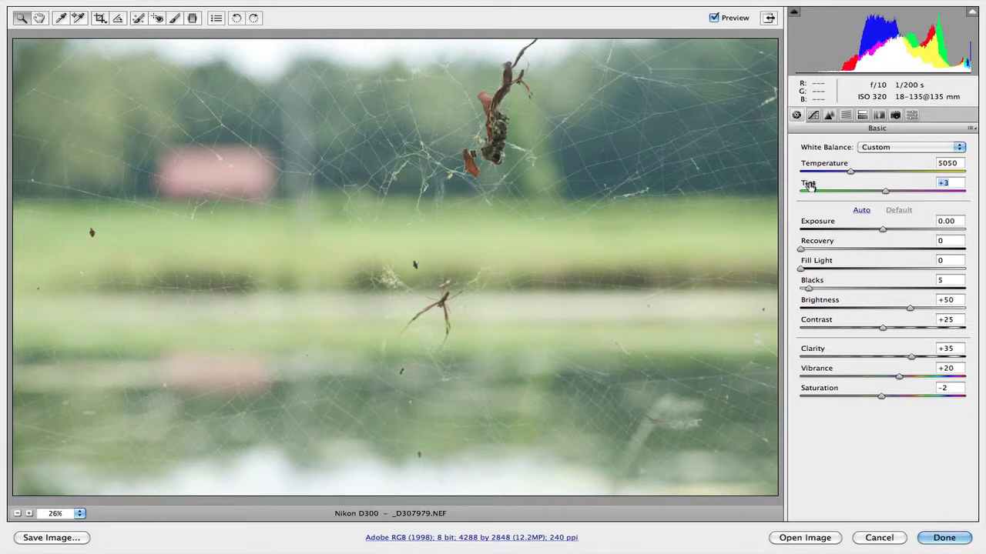
key(Up)
key(Up)
key(Up)
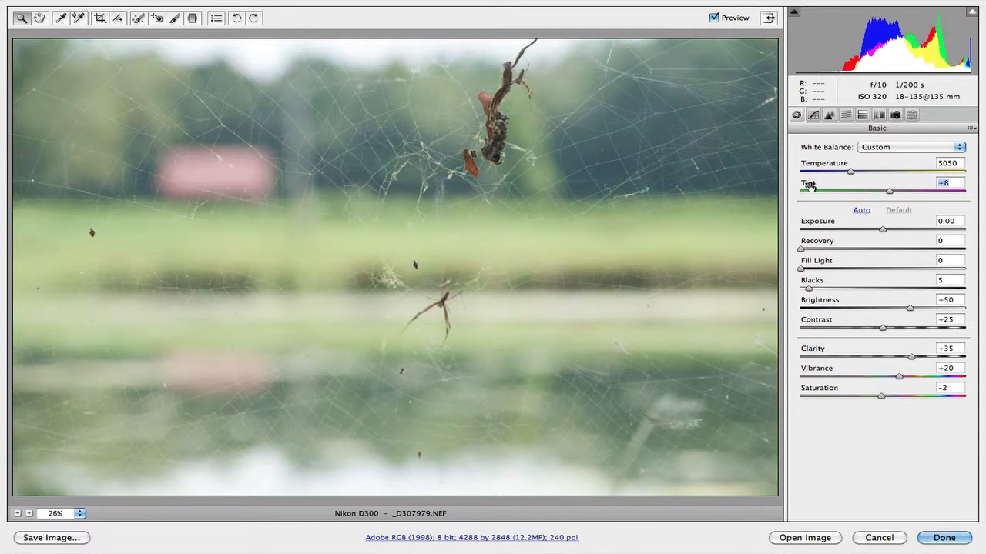
text(0)
key(shift)
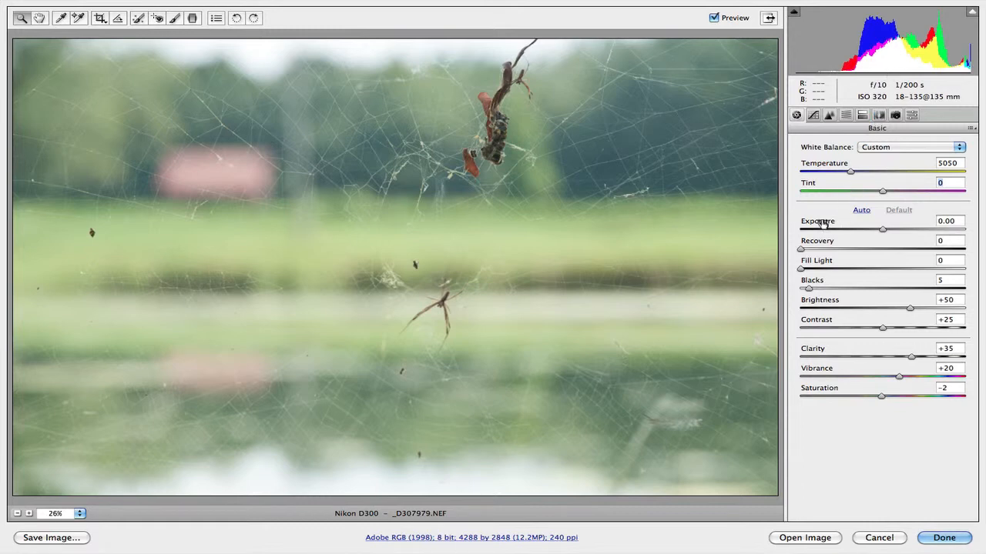
Lower the Exposure to -0.40.
key(Tab)
key(Down)
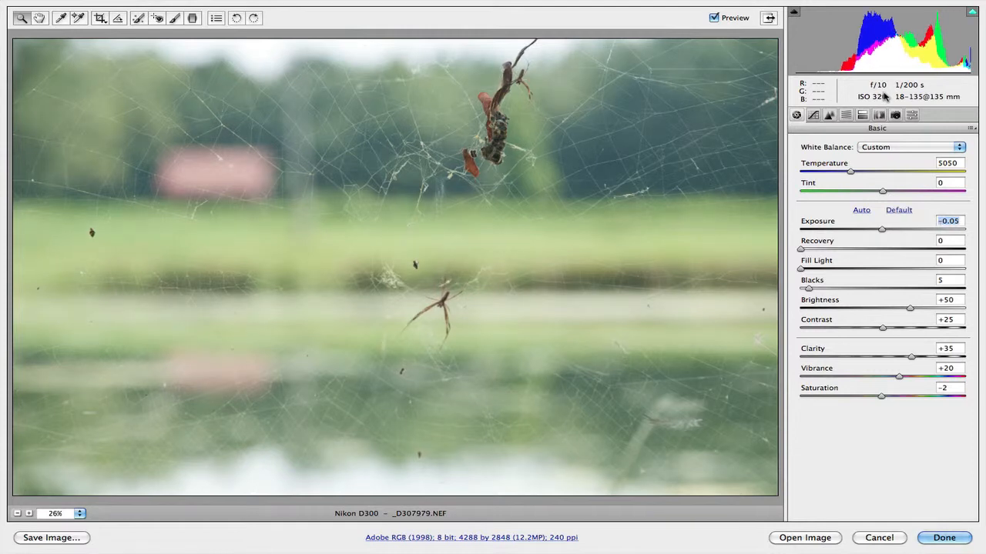
key(Down)
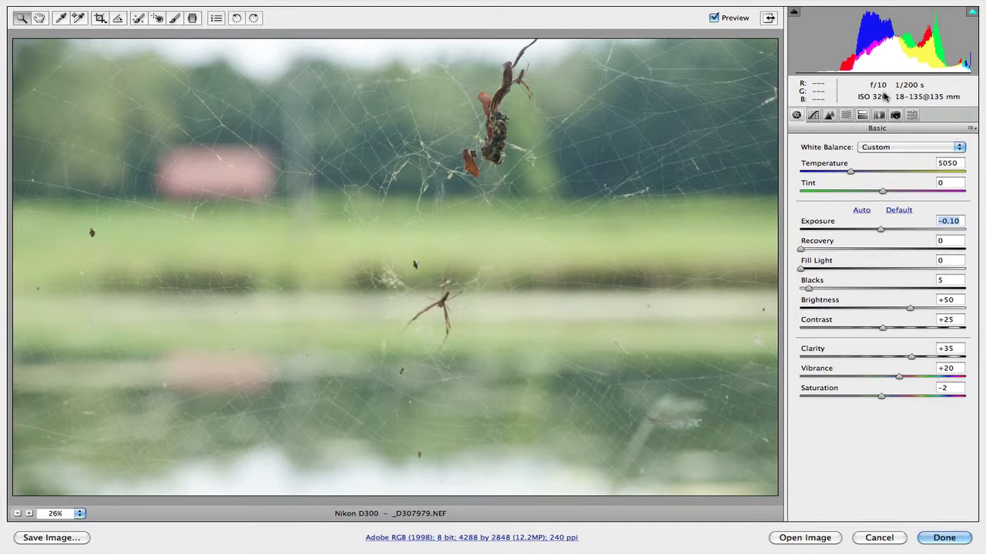
key(Down)
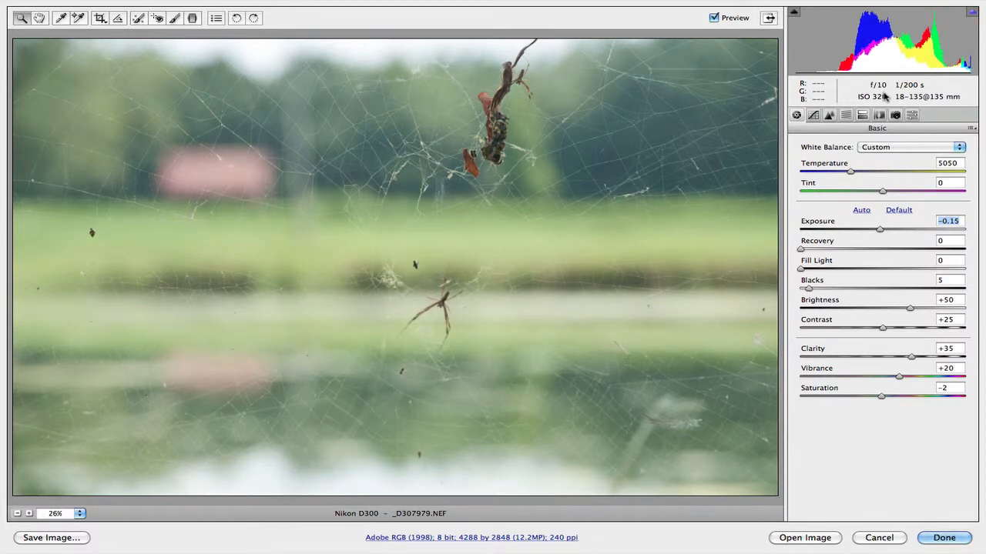
key(Down)
key(Down)
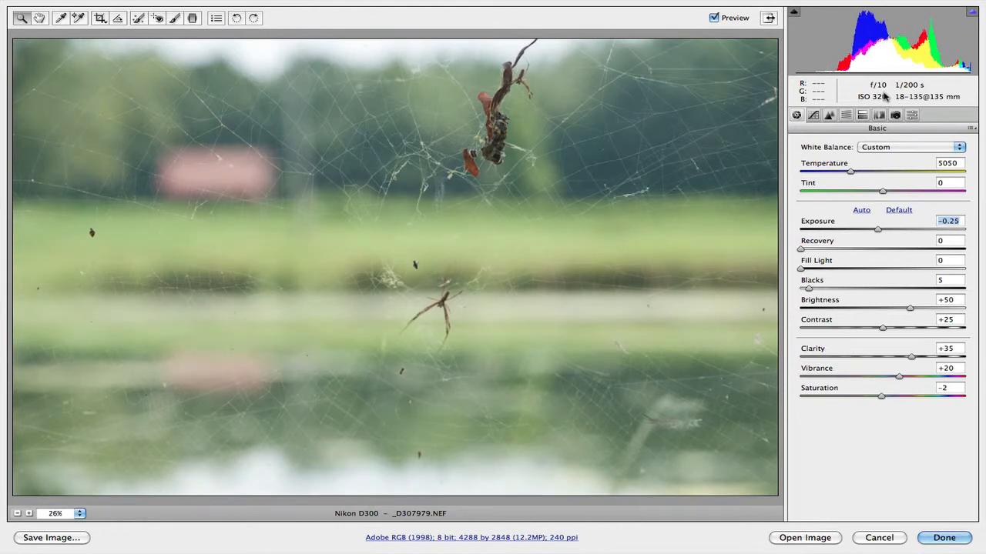
key(Down)
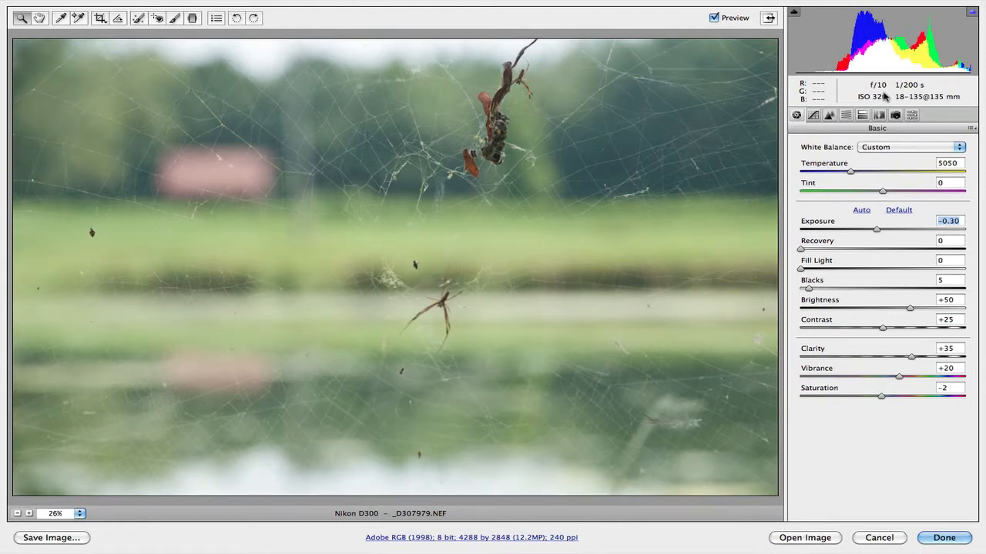
key(Down)
key(Down)
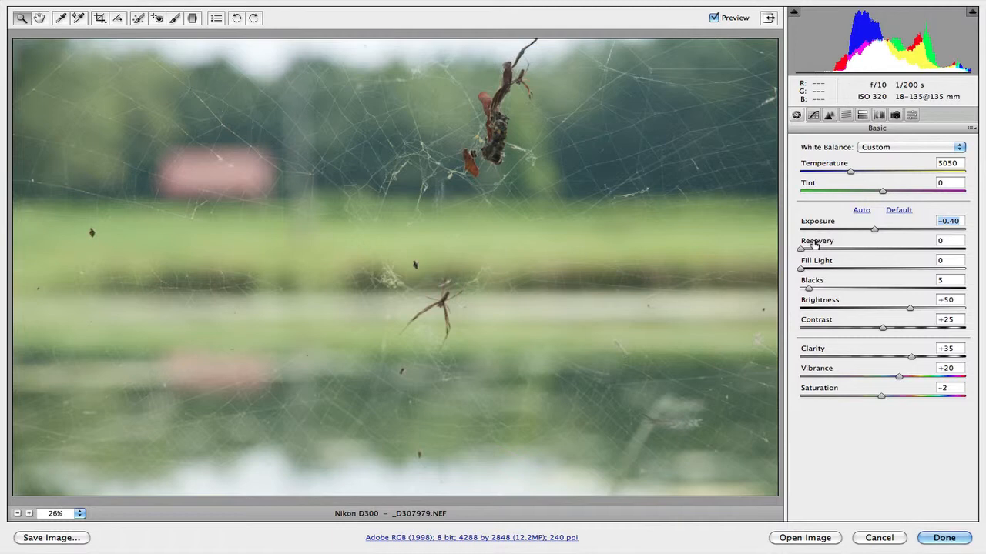
Try raising Fill Light up to 60 and return it to 0.
key(Tab)
mouse_move(818, 244)
mouse_down()
mouse_move(834, 245)
mouse_move(804, 250)
mouse_up()
key(shift)
key(shift)
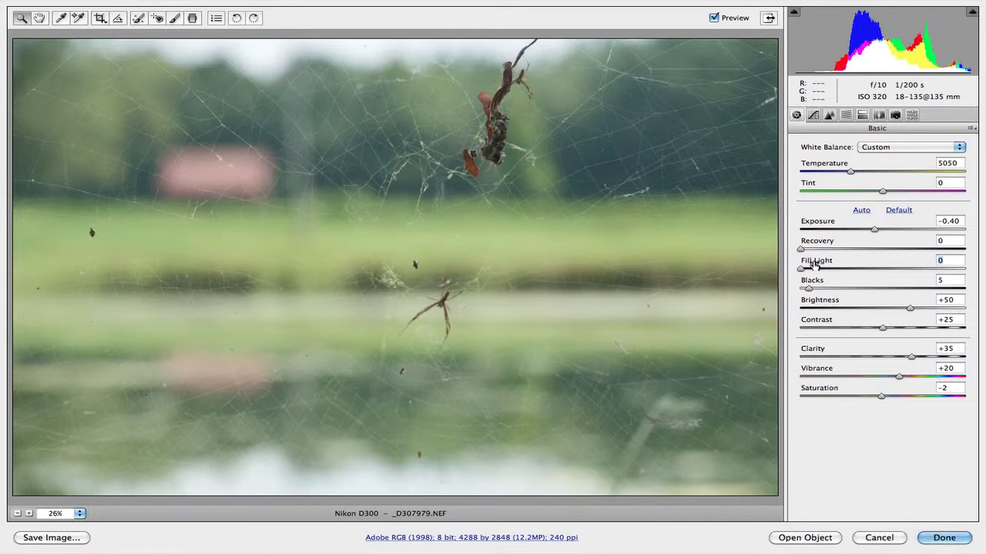
drag(814, 264, 815, 264)
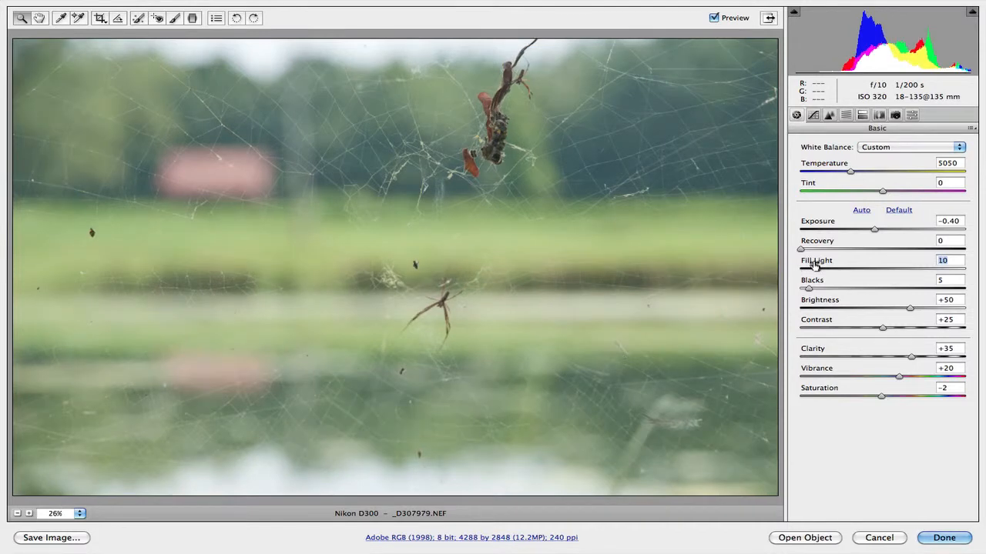
key(shift+Up)
key(shift+Up)
key(shift+Up)
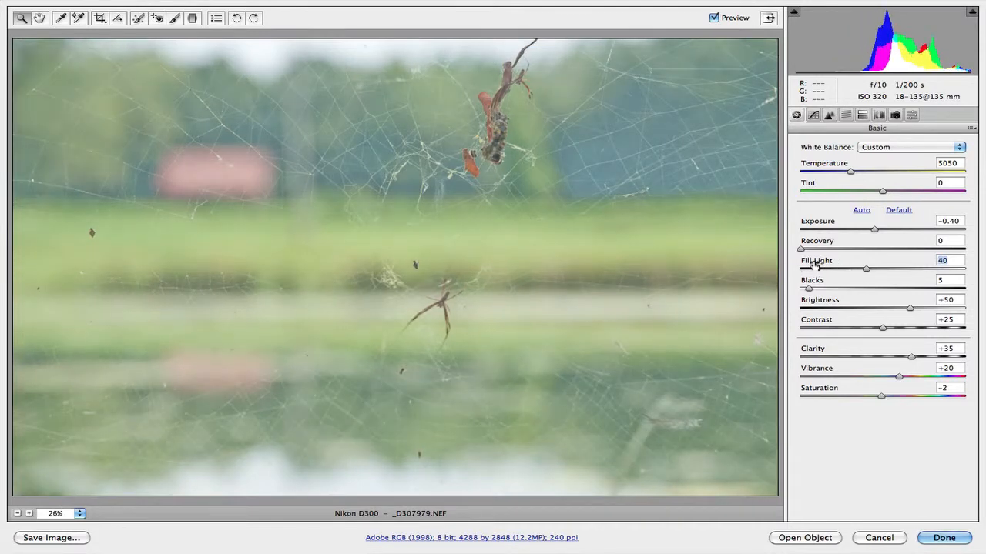
key(shift+Up)
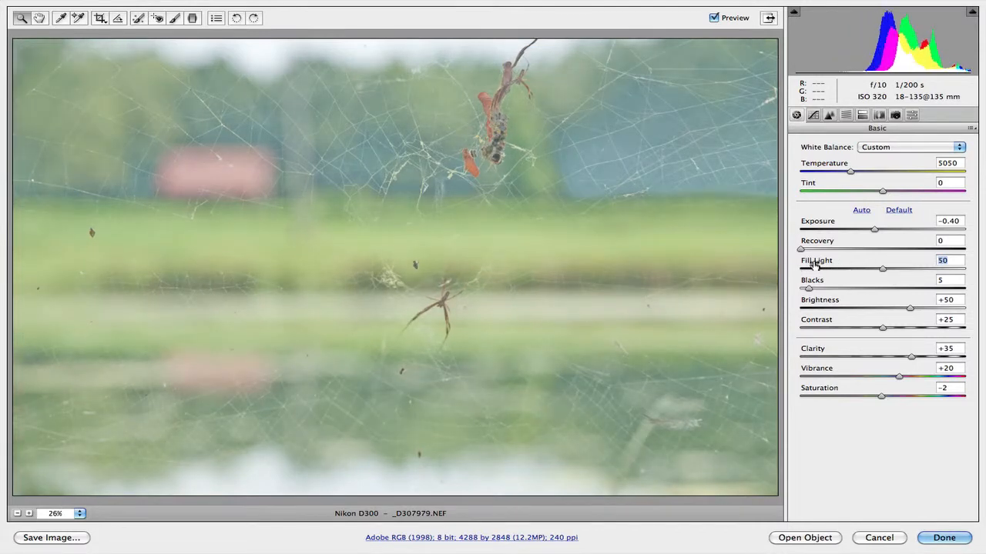
key(shift+Up)
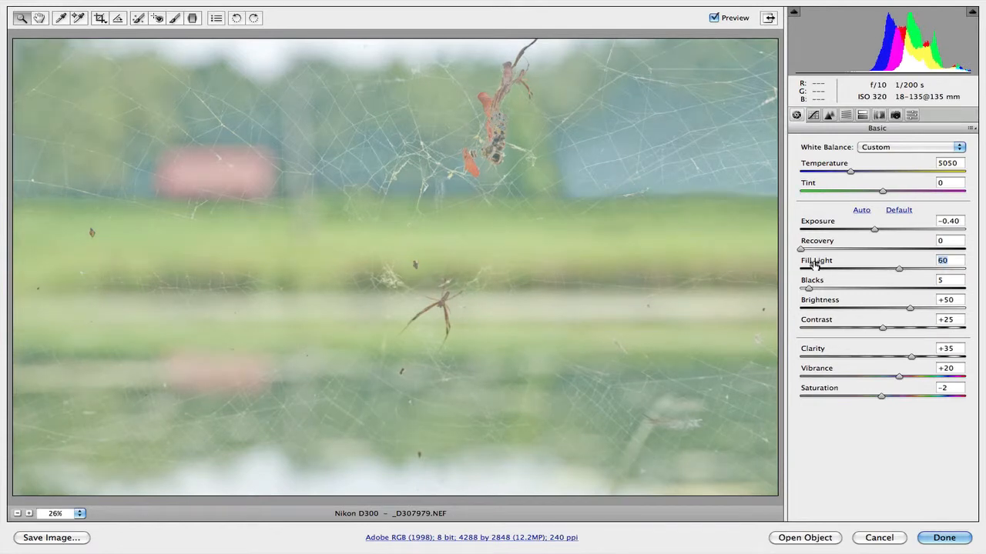
key(shift+Up)
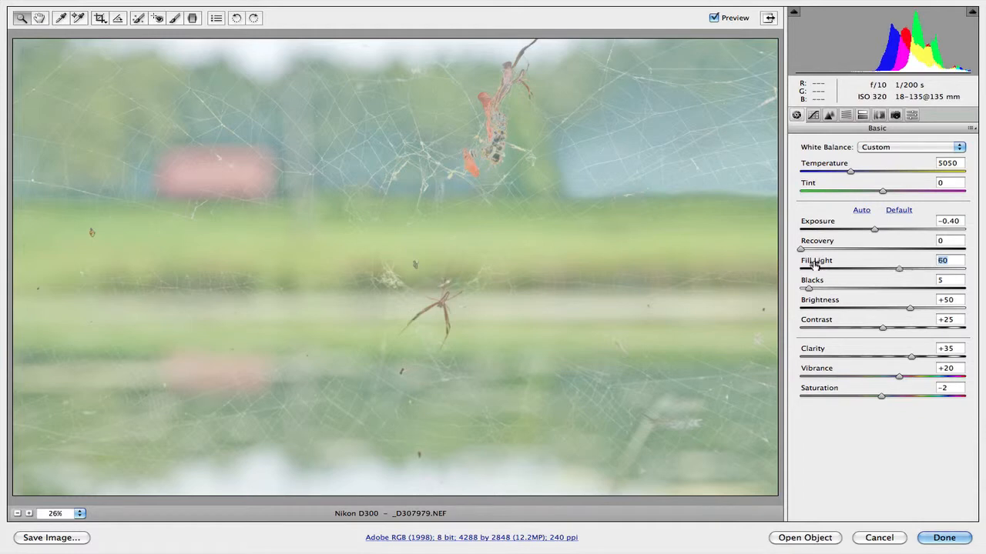
key(shift+Down)
key(shift+Down)
key(shift+Down)
key(shift+Down)
key(shift+Down)
key(shift+Down)
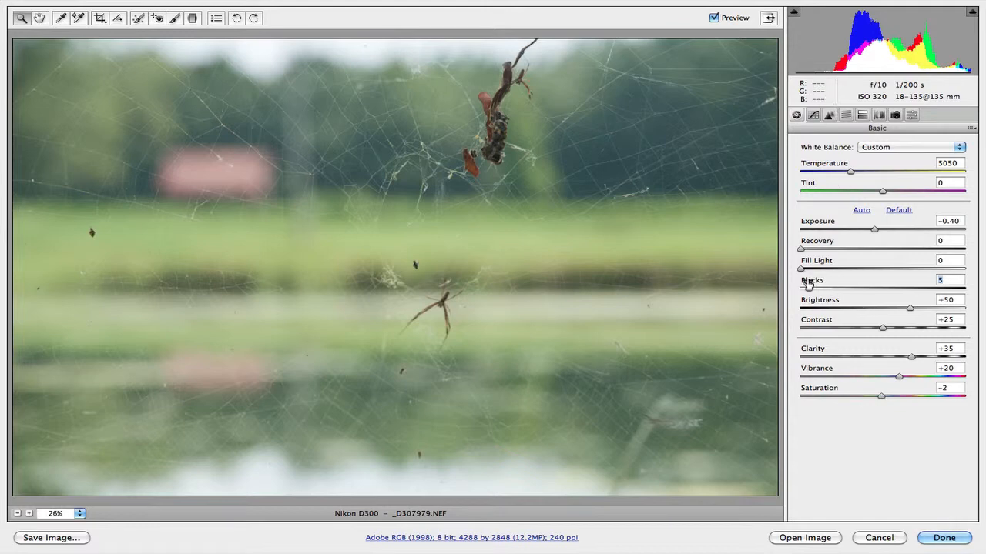
Raise the Blacks to 37.
drag(808, 284, 811, 283)
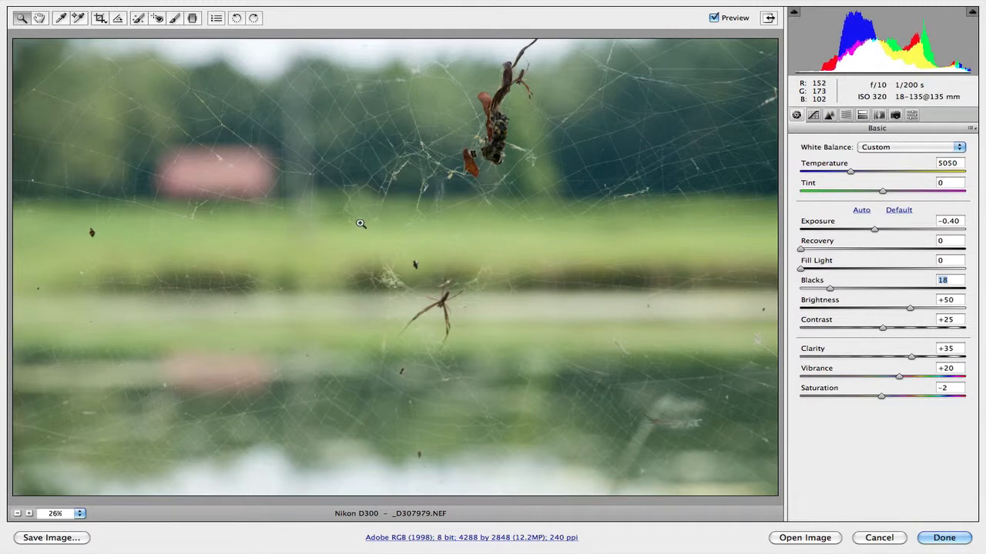
key(Up)
key(Up)
key(Up)
key(Up)
key(Up)
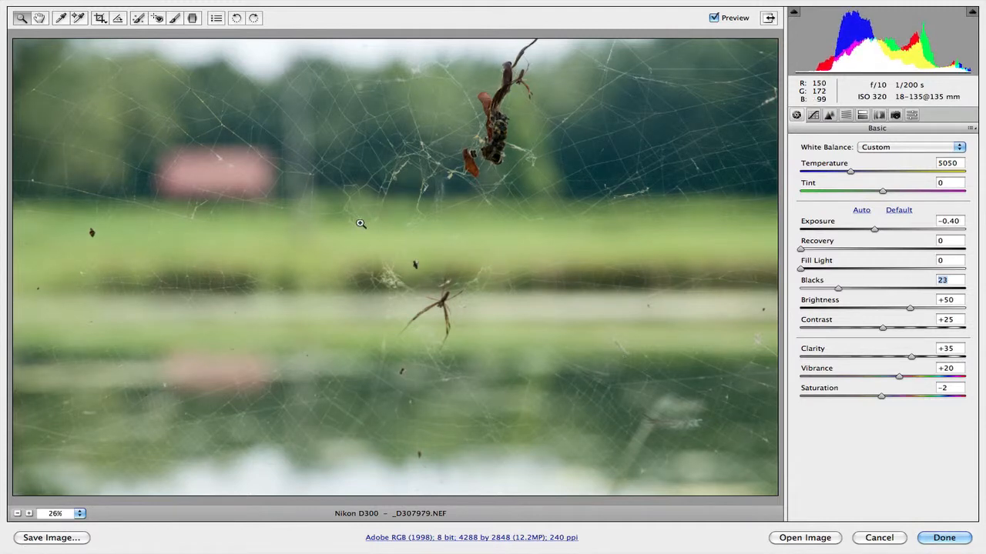
key(Up)
key(Up)
key(Up)
key(Up)
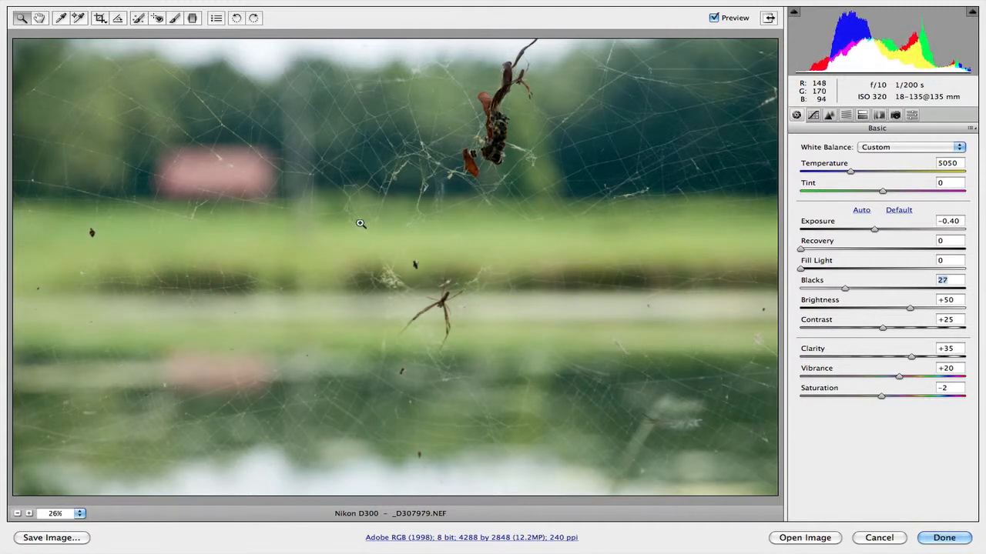
key(Up)
key(Up)
key(Up)
key(Up)
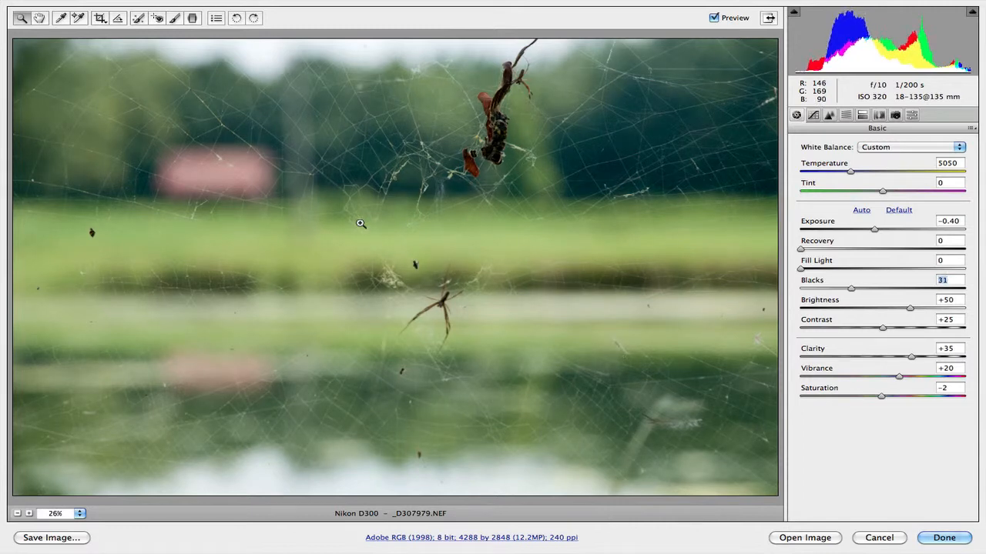
key(Up)
key(Up)
key(Up)
key(Up)
key(Up)
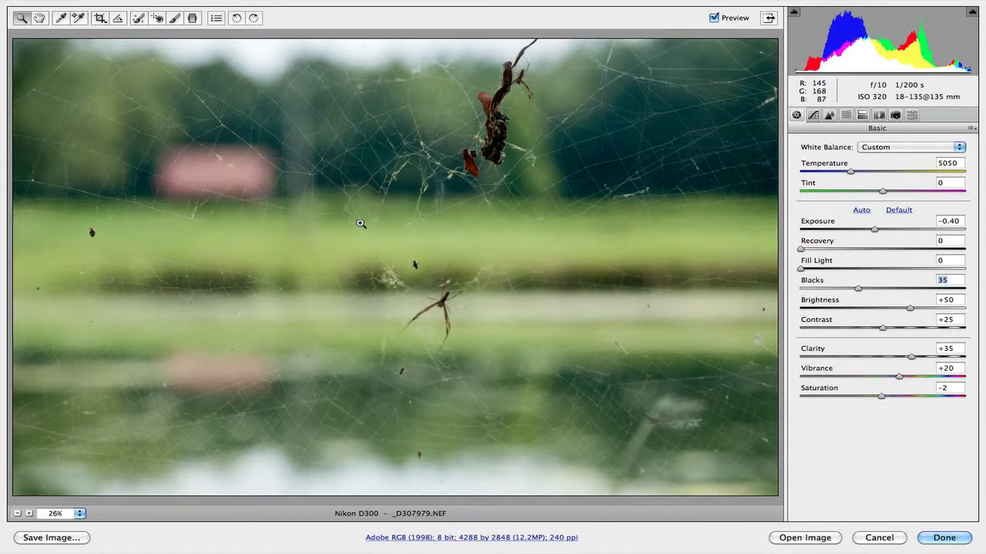
key(Up)
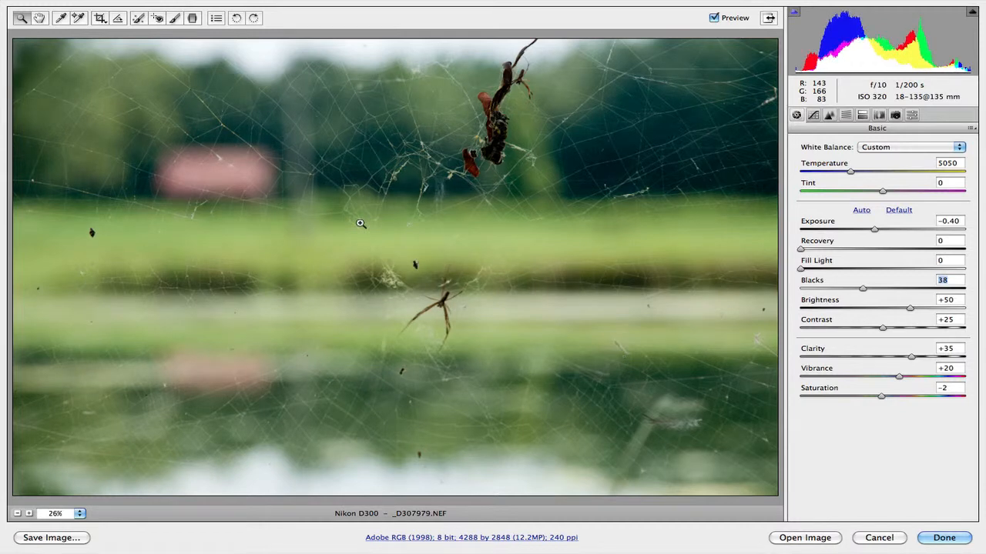
key(Down)
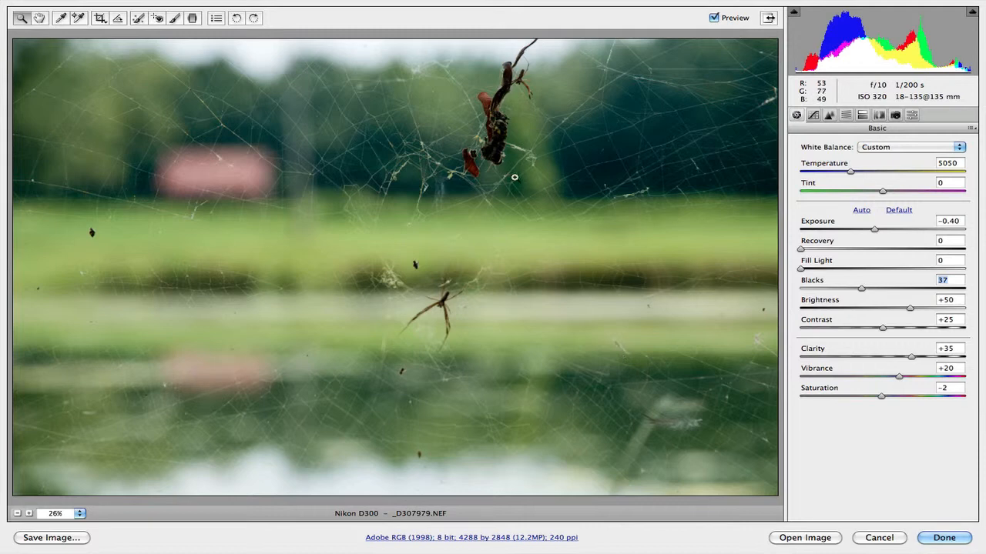
Raise the Fill Light to 6.
click(817, 264)
key(Up)
key(Up)
key(Up)
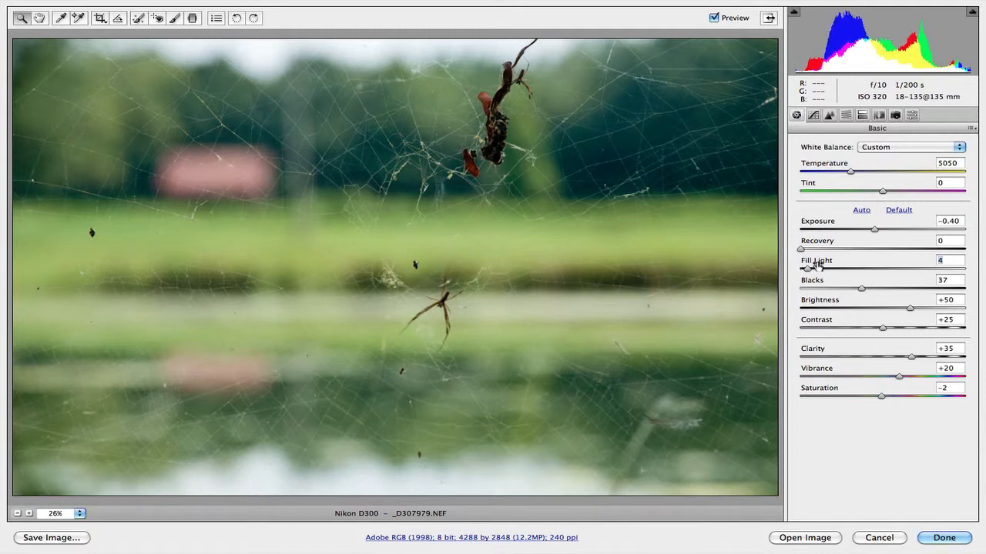
key(Up)
key(Up)
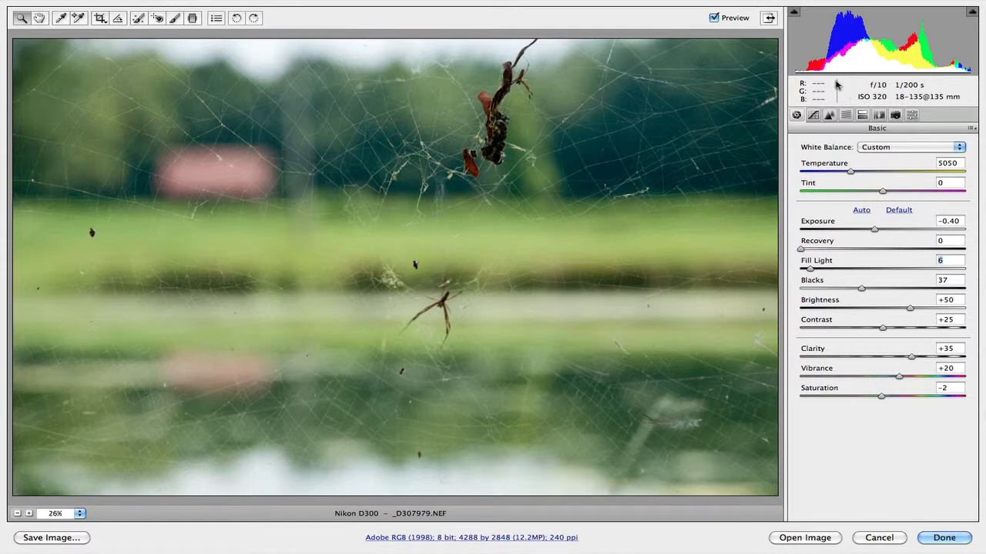
Compare Brightness at +60 and +40, leaving it at +40.
click(814, 304)
key(shift)
key(shift+Up)
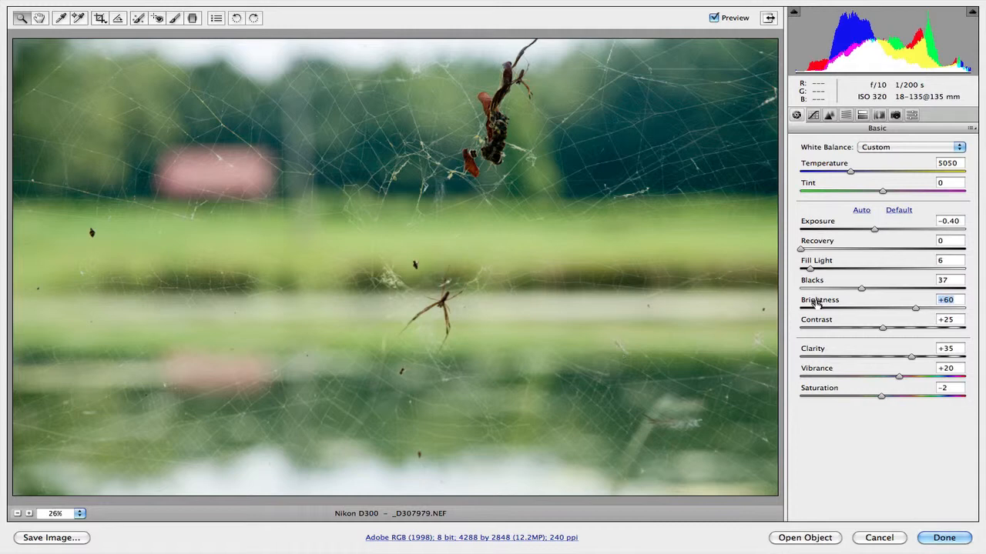
key(shift+Down)
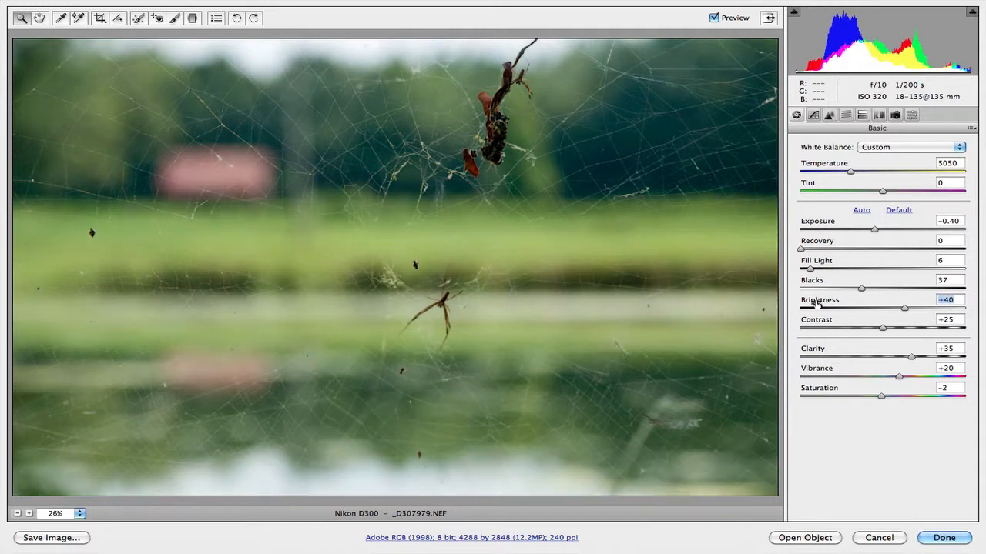
key(shift+Up)
key(shift+Up)
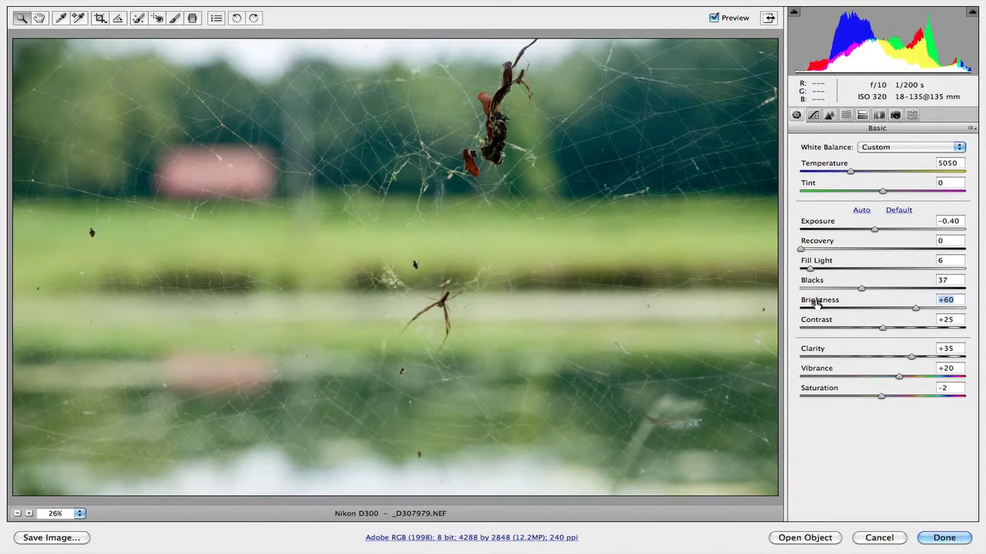
key(shift+Down)
key(shift+Down)
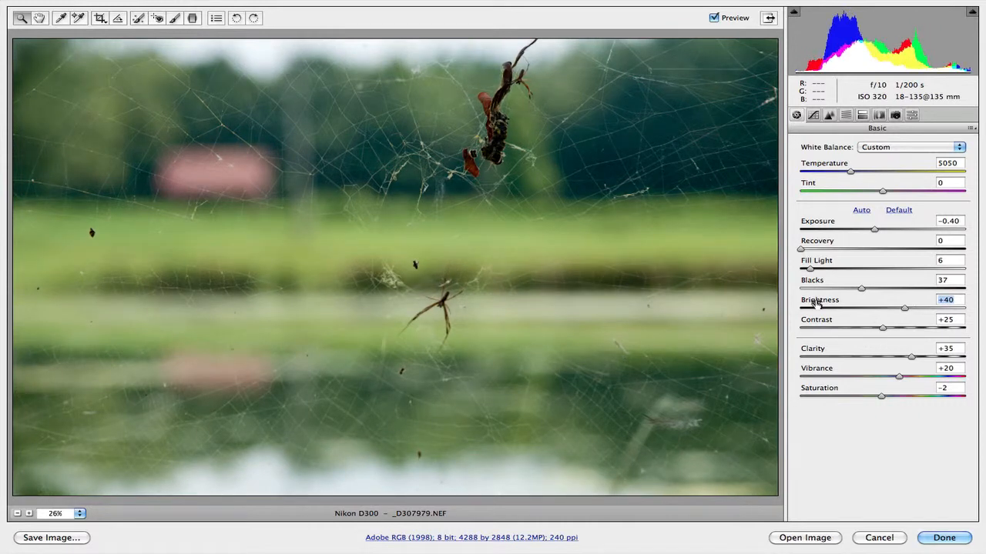
Raise the Brightness to +46.
key(Up)
key(Up)
key(Up)
key(Up)
key(Up)
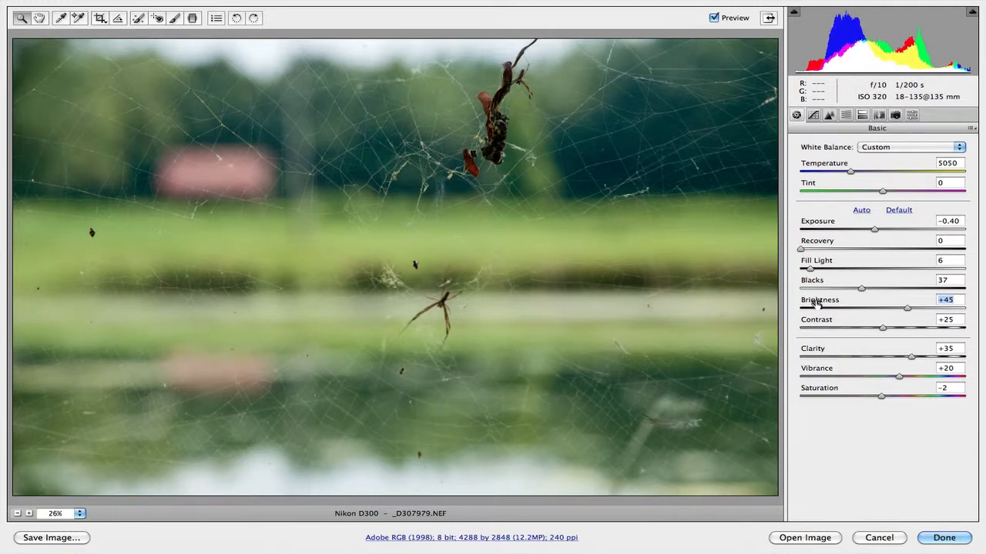
key(Up)
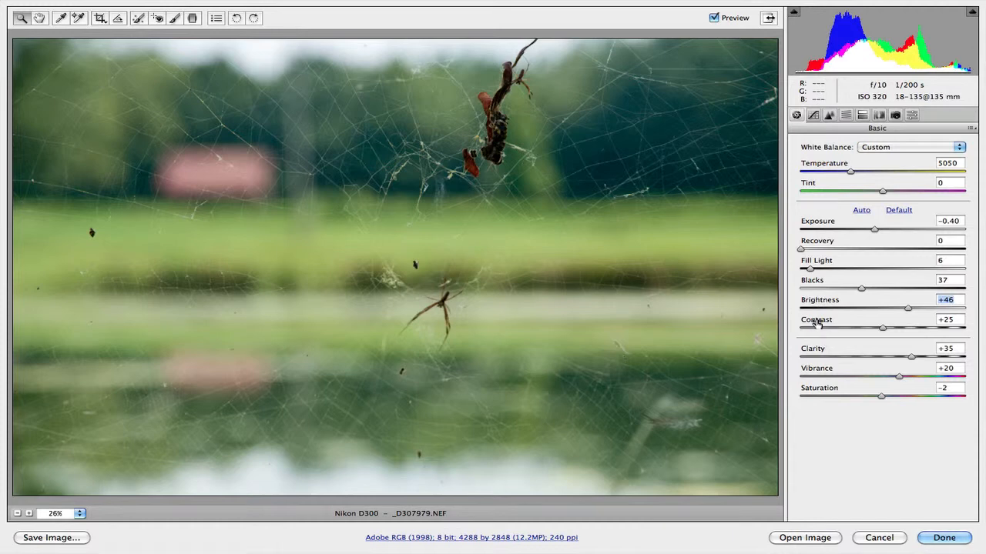
Try Contrast at +39 and -7, then set it to +22.
drag(815, 323, 830, 322)
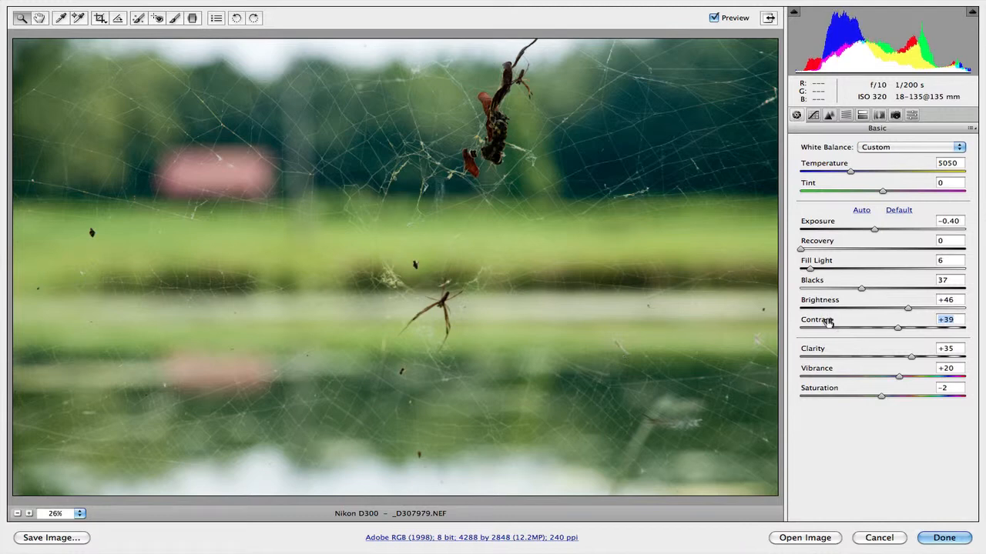
drag(829, 323, 796, 324)
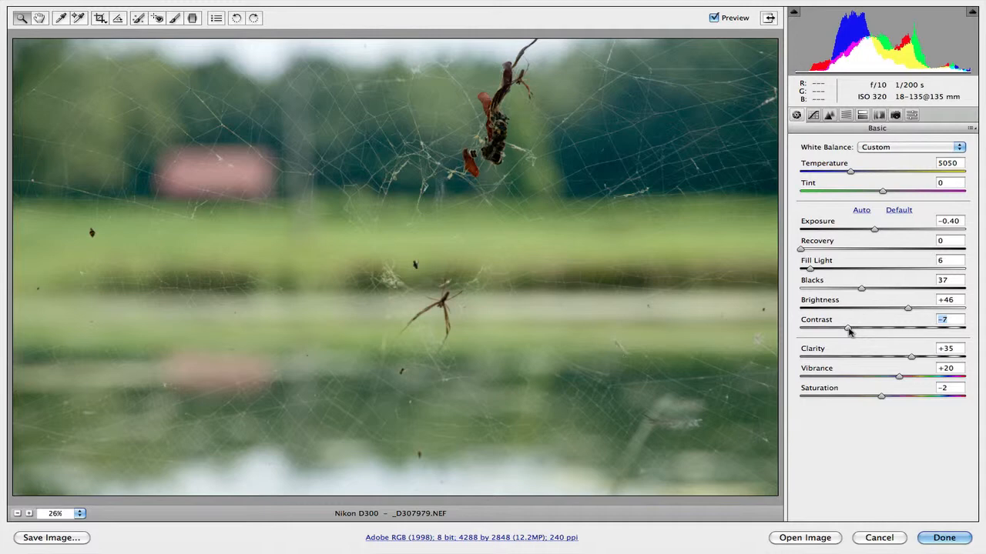
drag(850, 330, 880, 329)
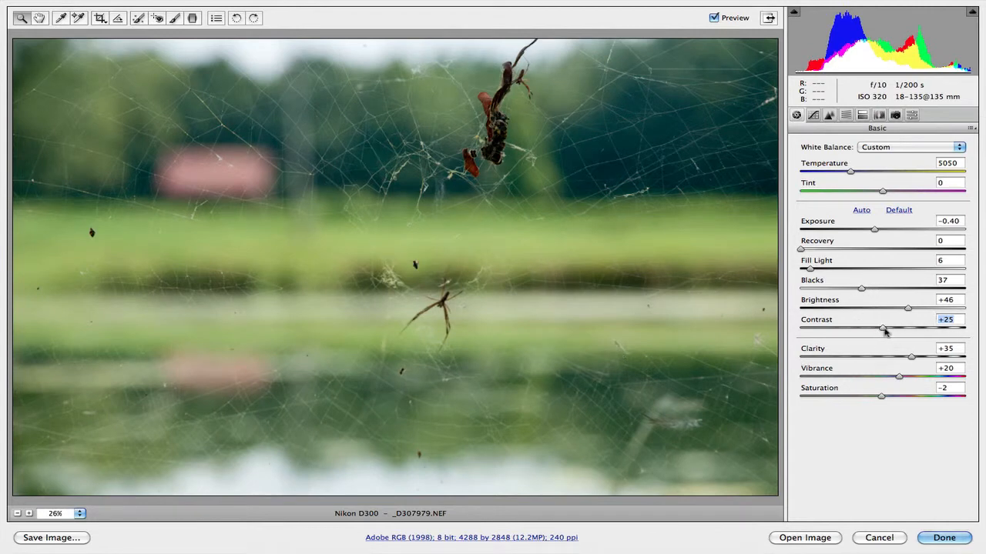
key(Down)
key(Down)
key(Down)
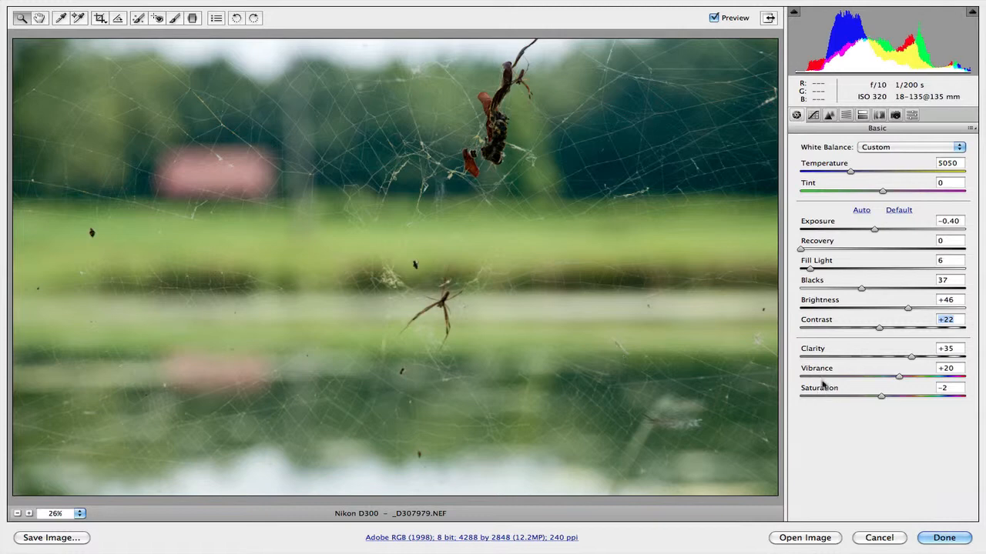
Preview Saturation at -100, then reset Saturation to 0.
click(872, 397)
drag(812, 404, 793, 403)
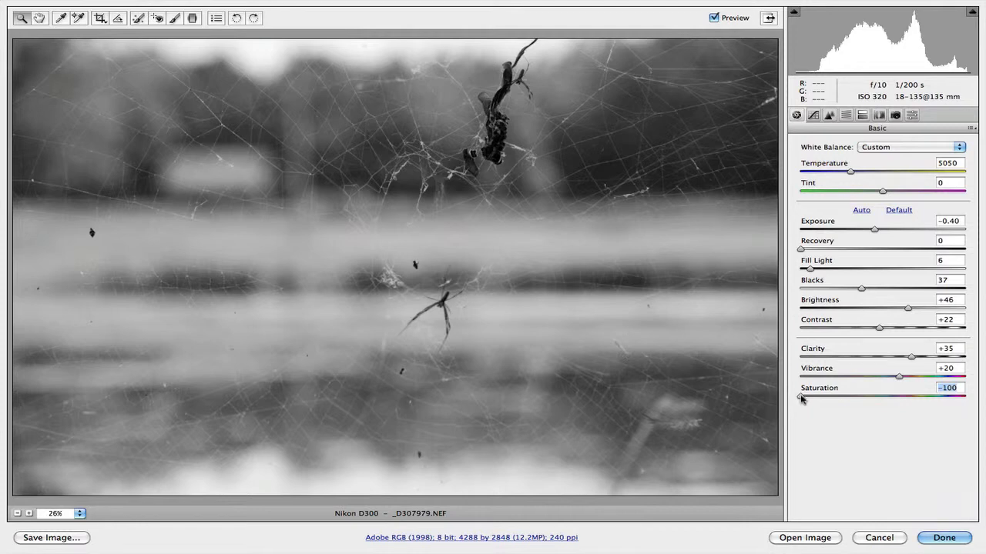
double_click(801, 397)
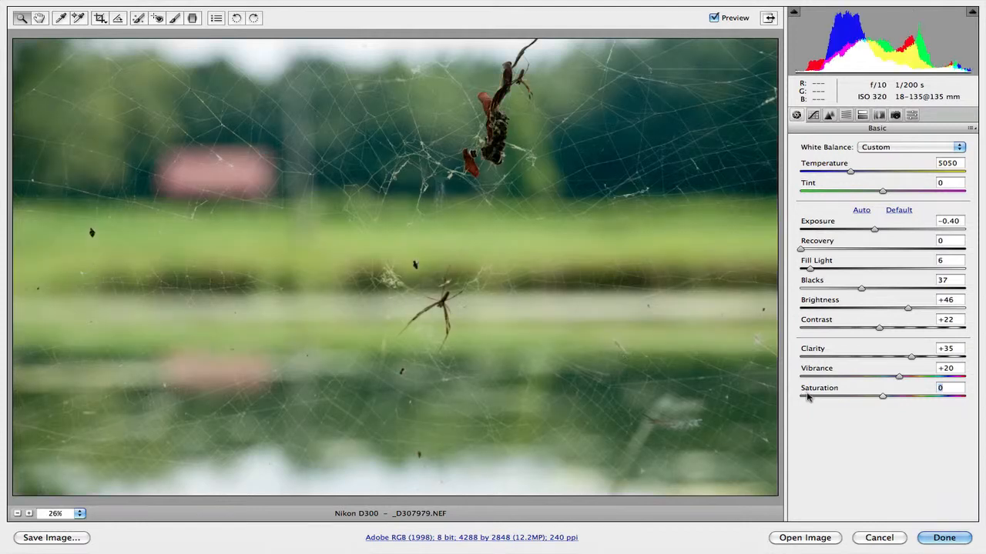
Try Clarity at -93, then set Clarity to +30.
click(818, 351)
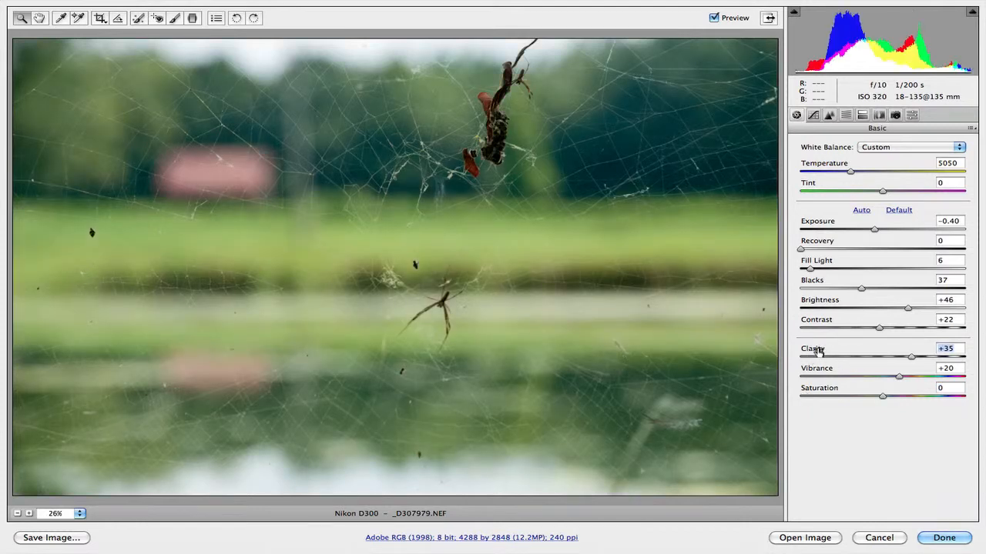
drag(818, 350, 731, 353)
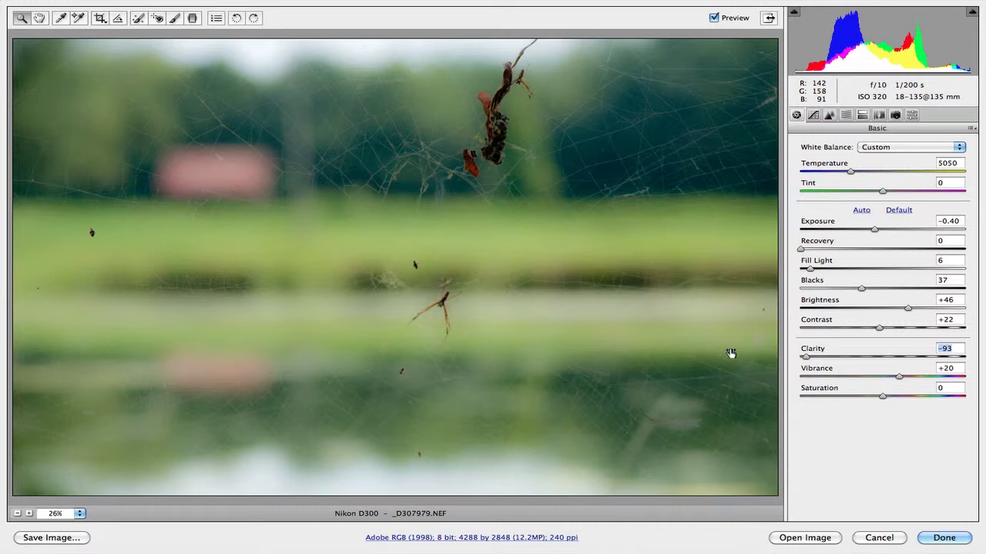
drag(731, 353, 814, 352)
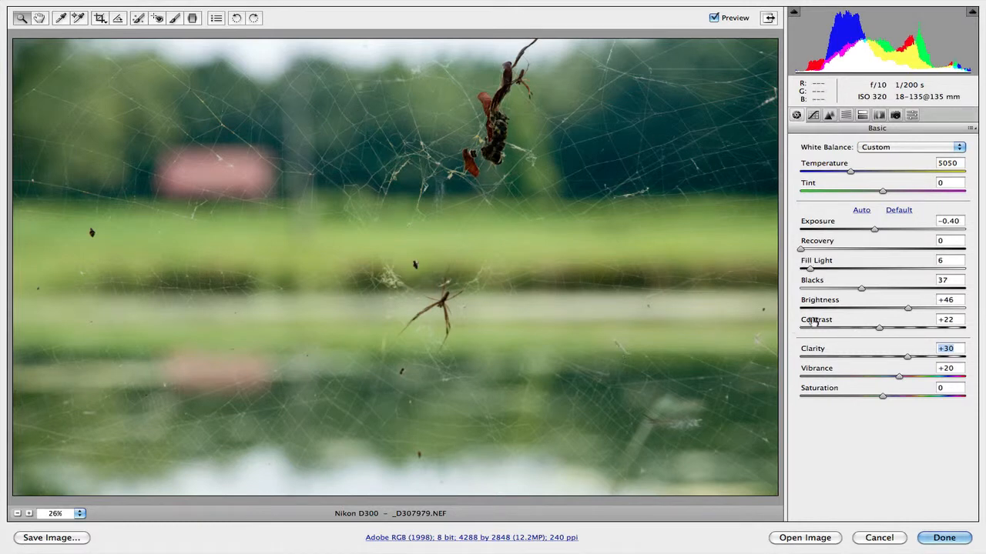
Try Vibrance at +40 and 0, then lower it to -10.
click(816, 369)
key(shift+Up)
key(shift+Up)
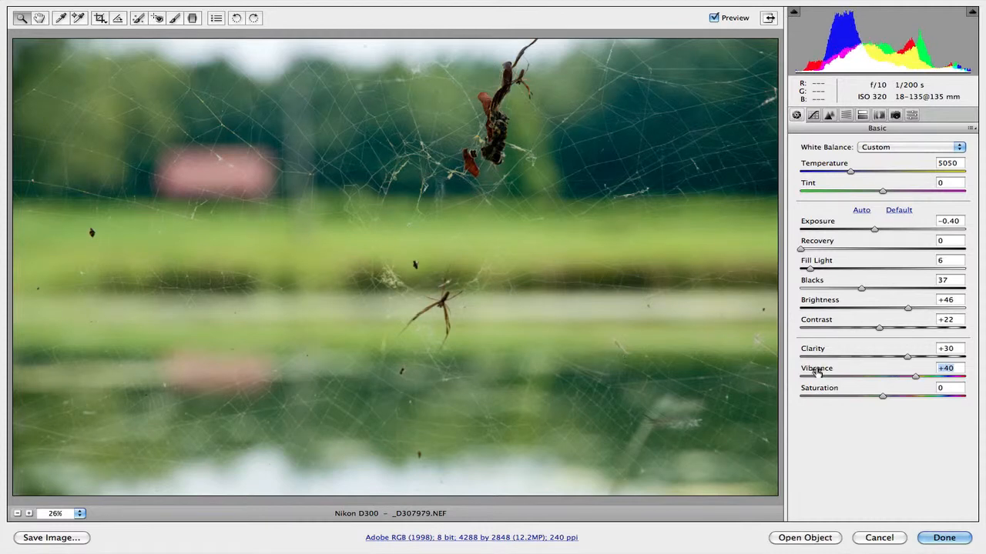
key(shift+Down)
key(shift+Down)
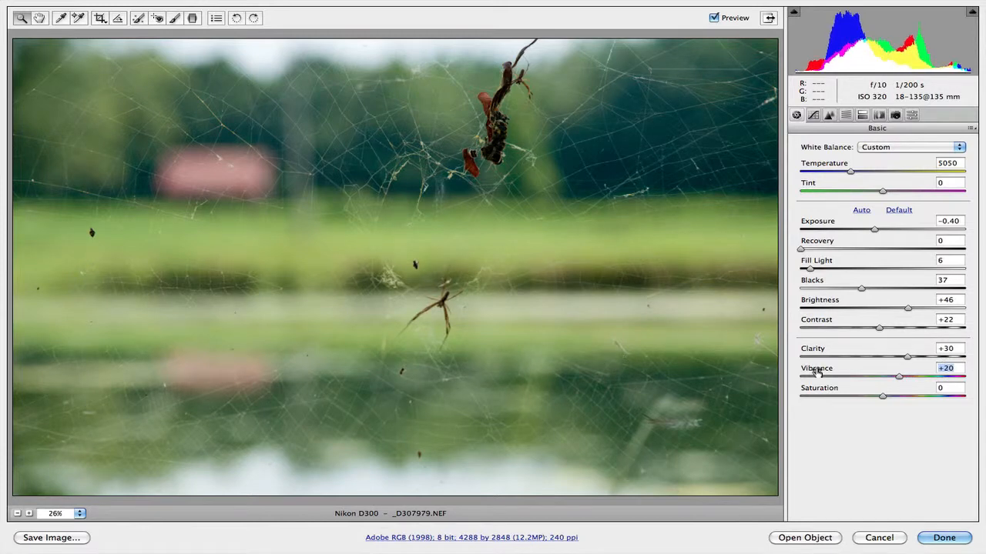
key(shift+Down)
key(shift+Down)
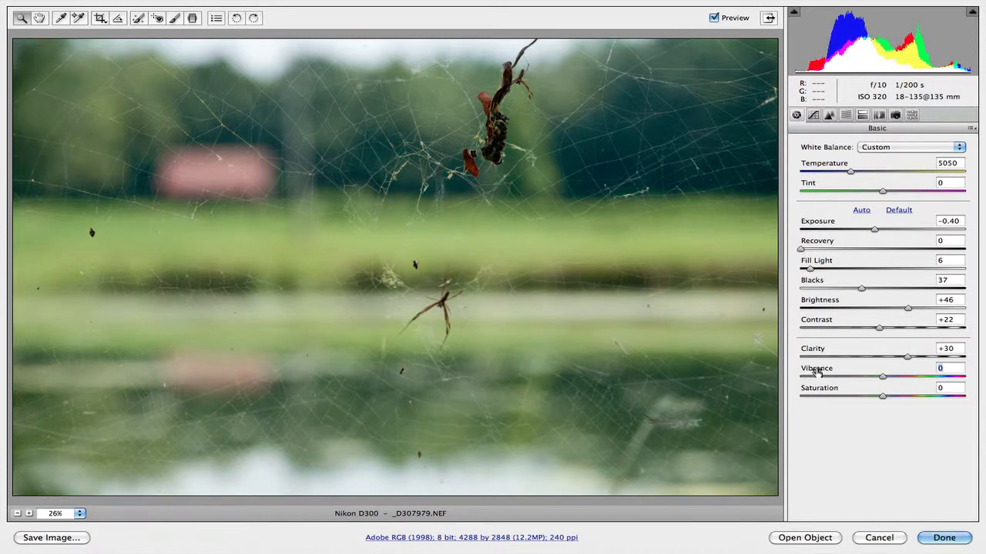
key(shift+Down)
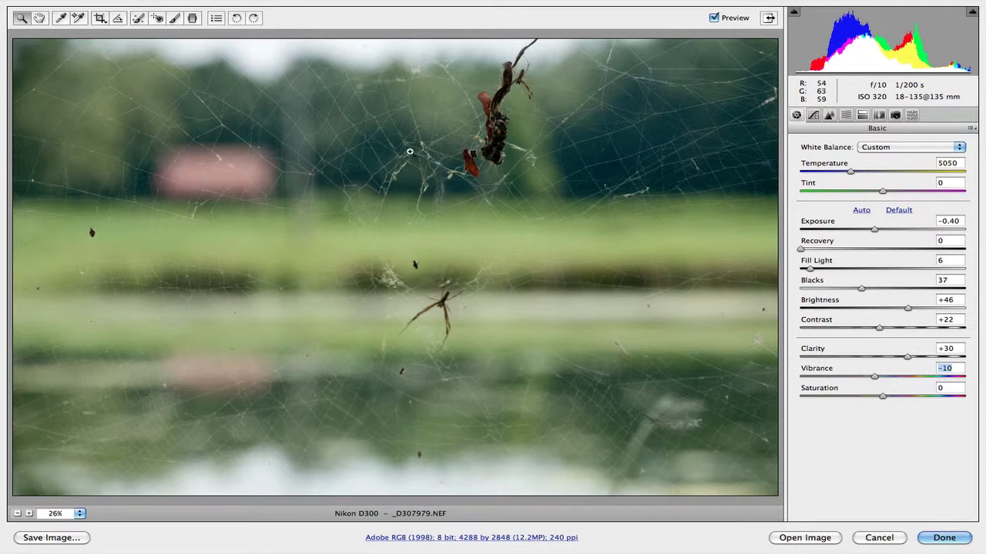
Raise the Saturation to +4.
click(819, 391)
key(Up)
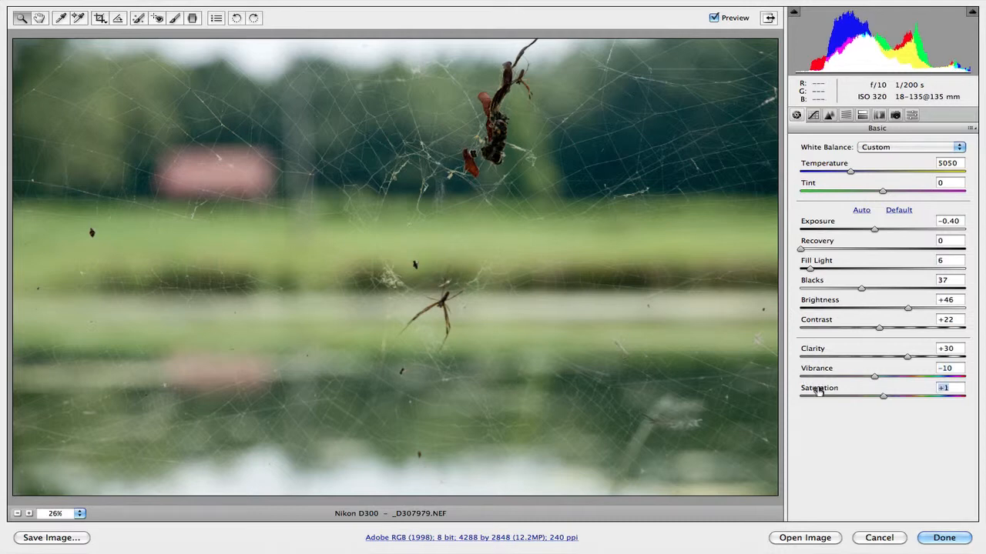
key(Up)
key(Up)
key(Up)
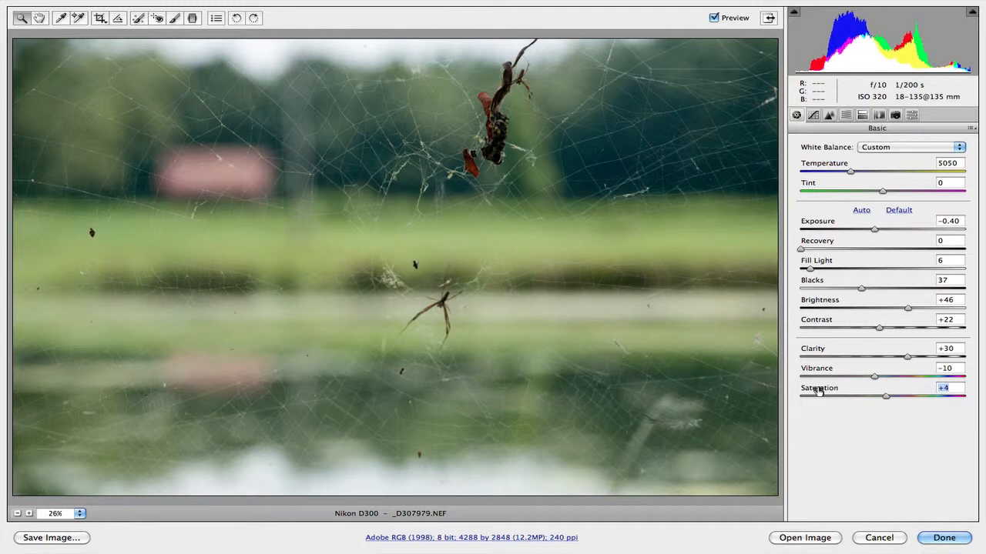